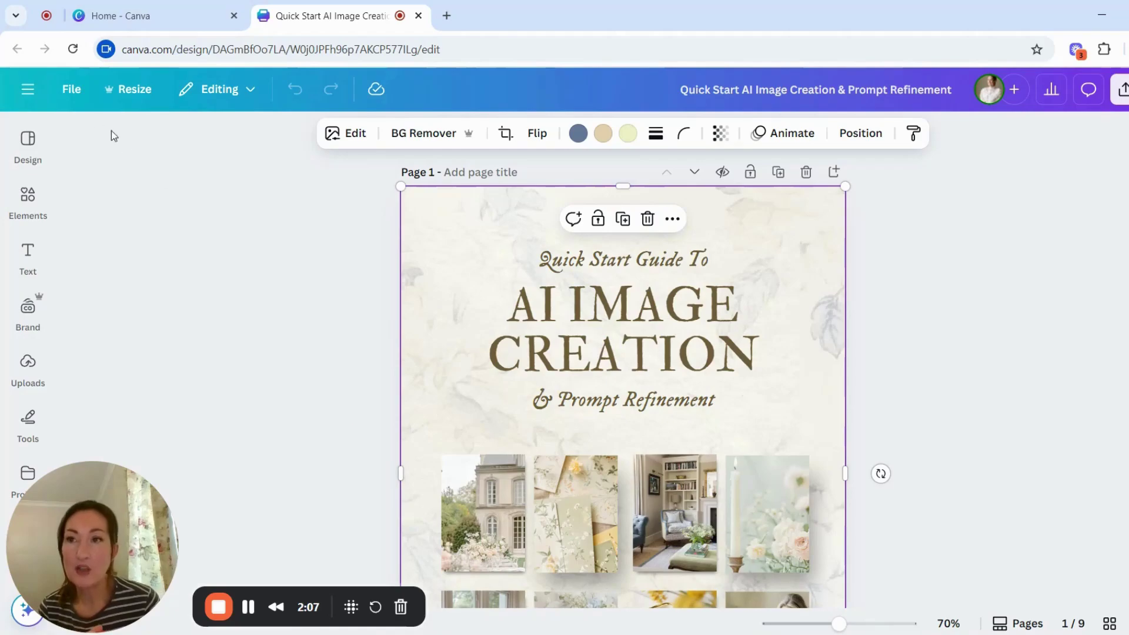
- Show the margin guides on the design's pages
{"action": "left_click", "coordinate": [71, 89]}
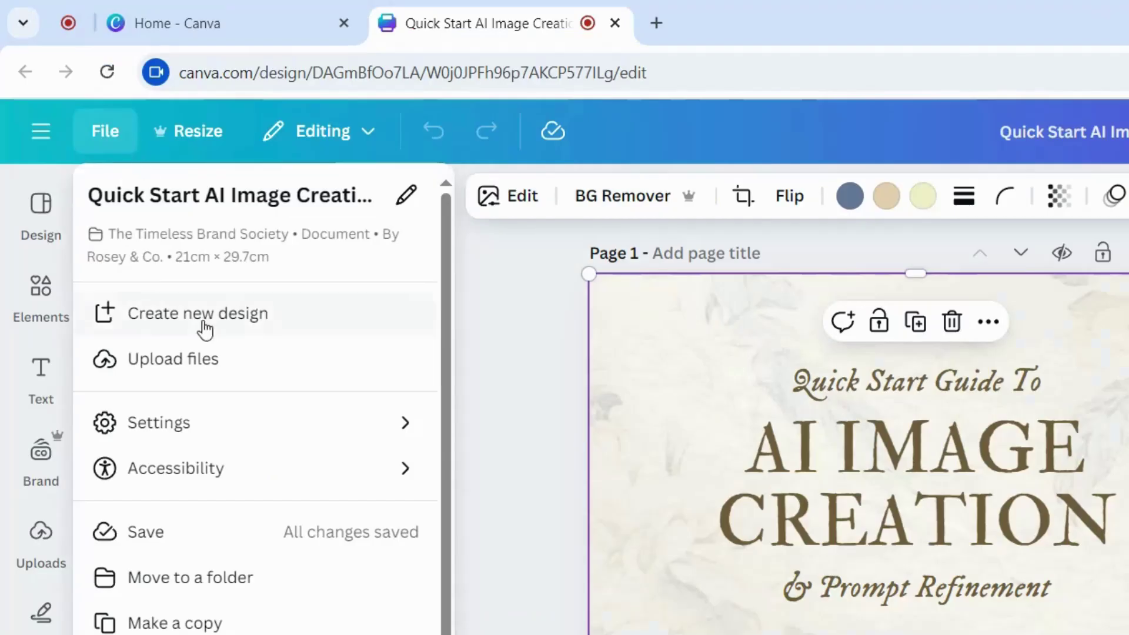
{"action": "mouse_move", "coordinate": [218, 422]}
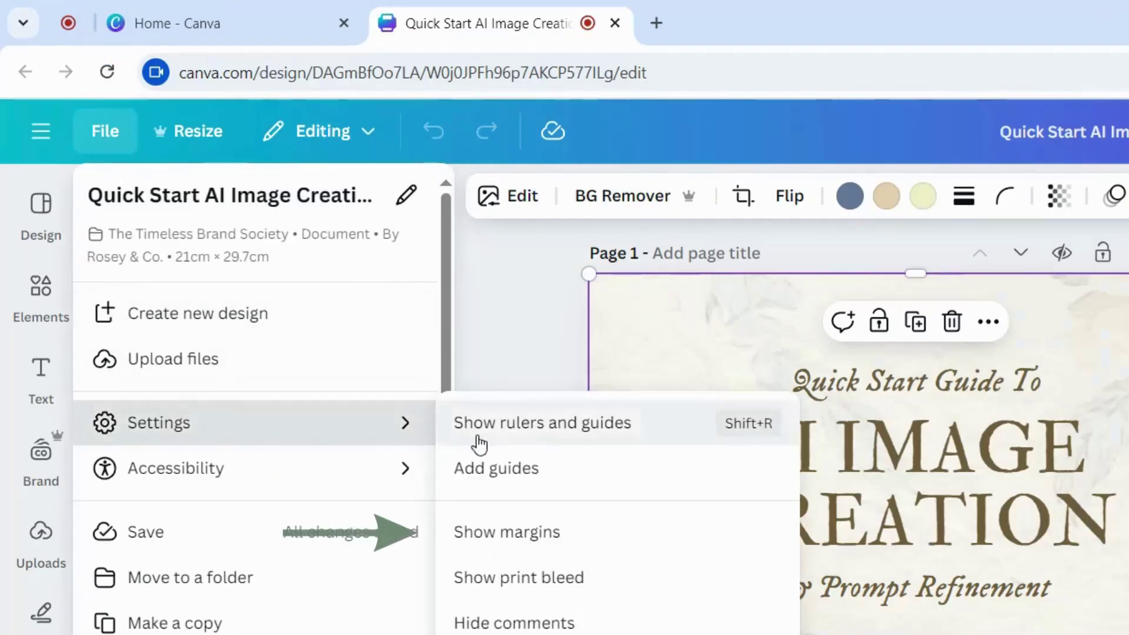
{"action": "left_click", "coordinate": [568, 535]}
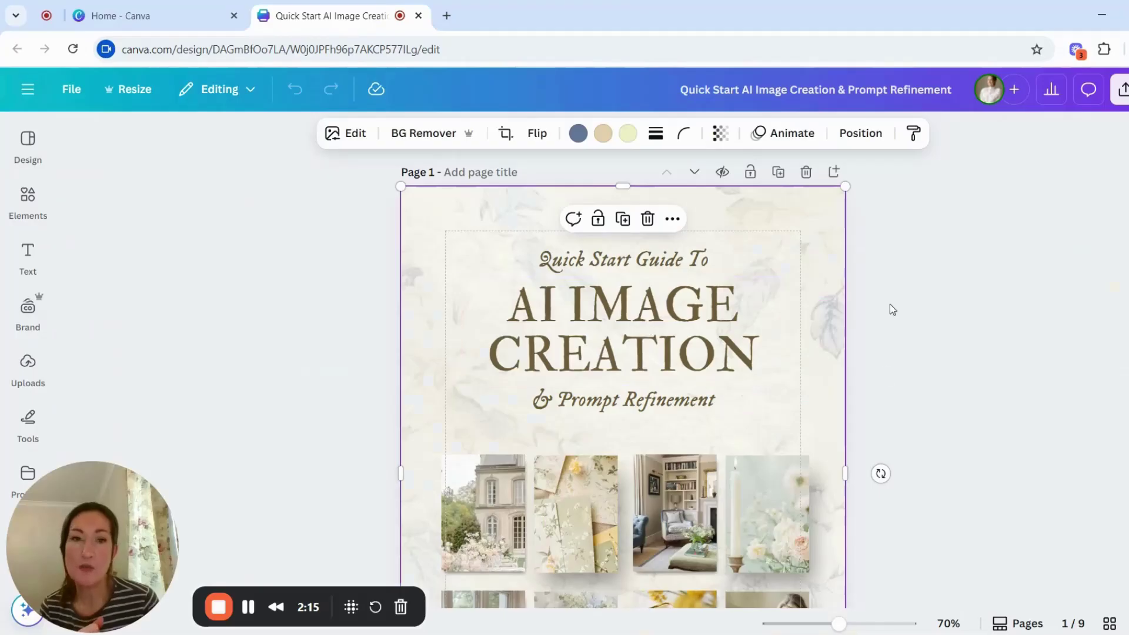
- Show the print bleed area around the design's pages
{"action": "left_click_drag", "start_coordinate": [845, 624], "coordinate": [848, 623]}
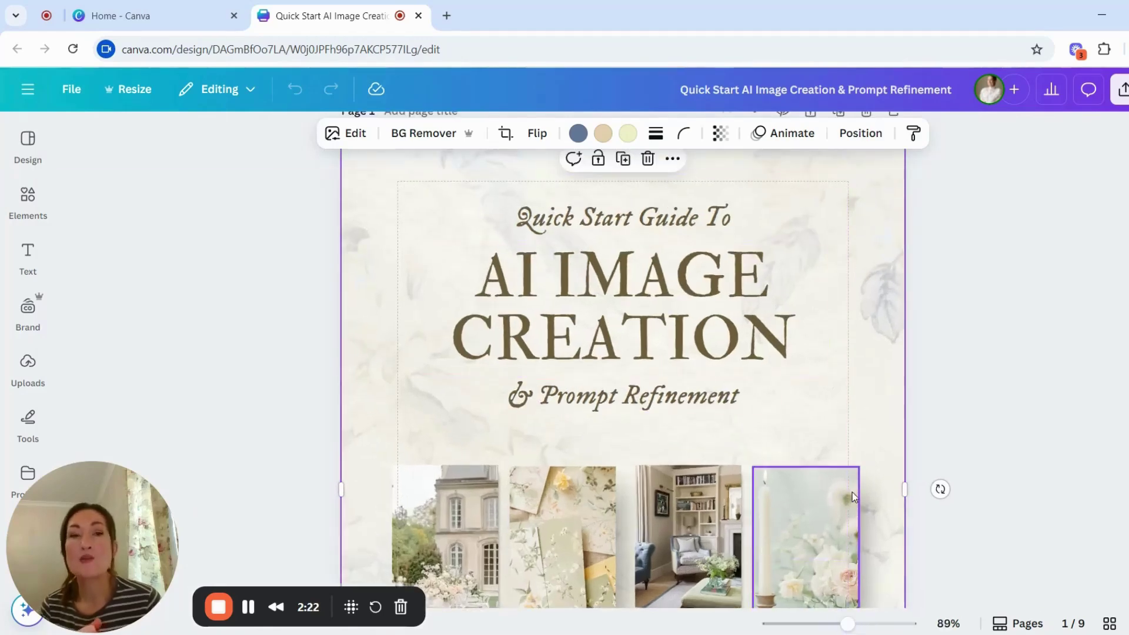
{"action": "scroll", "coordinate": [852, 492], "scroll_direction": "up", "scroll_amount": 1}
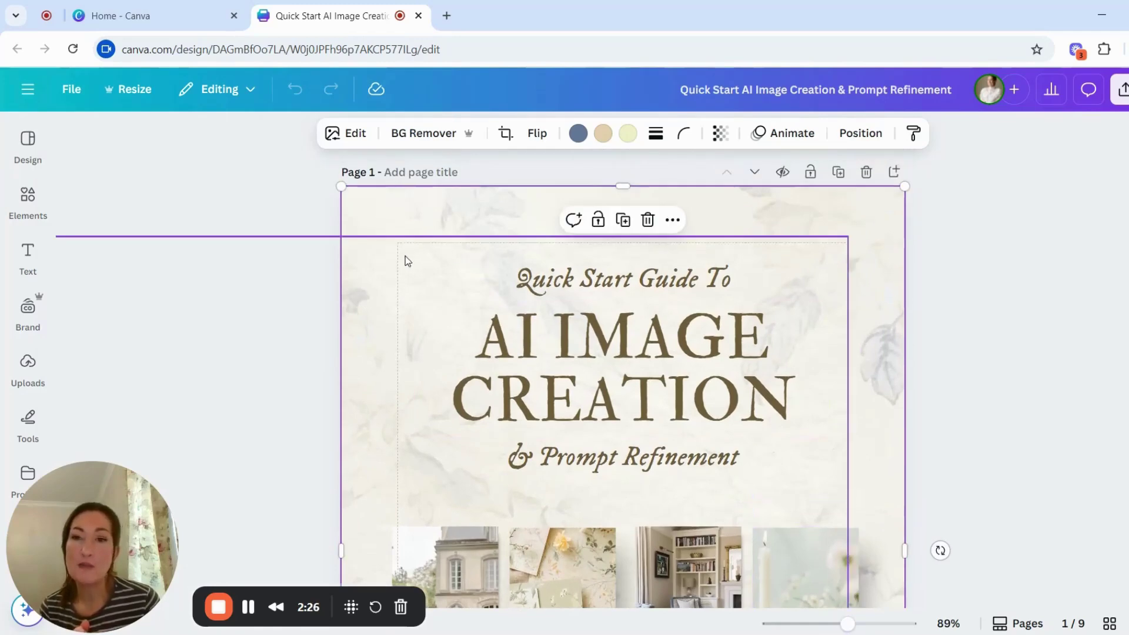
{"action": "left_click_drag", "start_coordinate": [854, 622], "coordinate": [863, 622]}
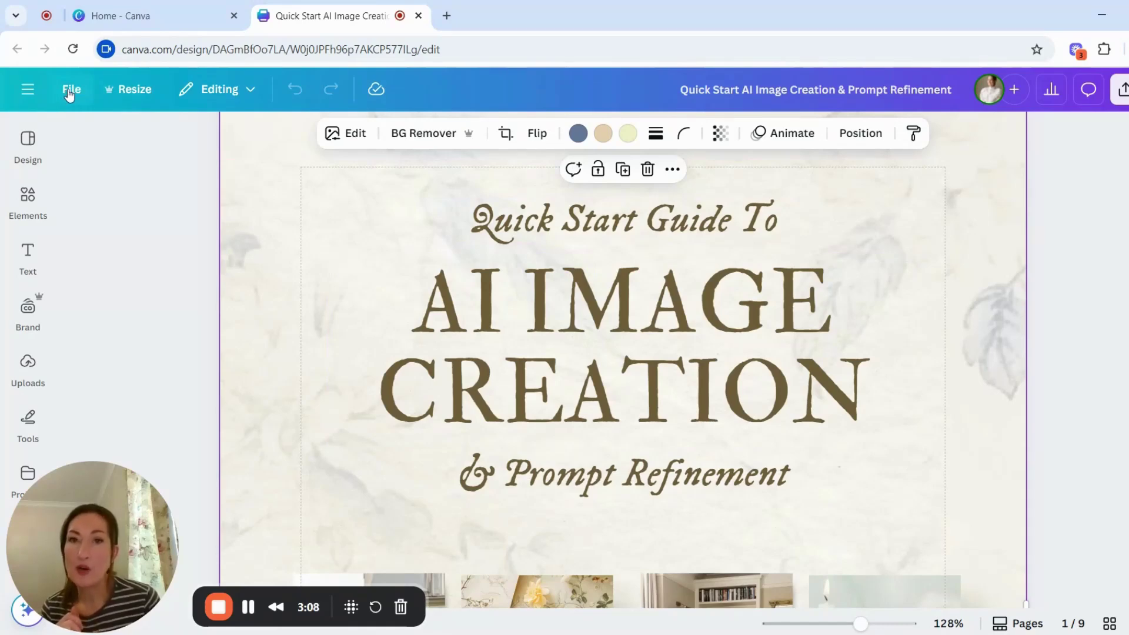
{"action": "left_click", "coordinate": [71, 90]}
{"action": "left_click", "coordinate": [138, 287]}
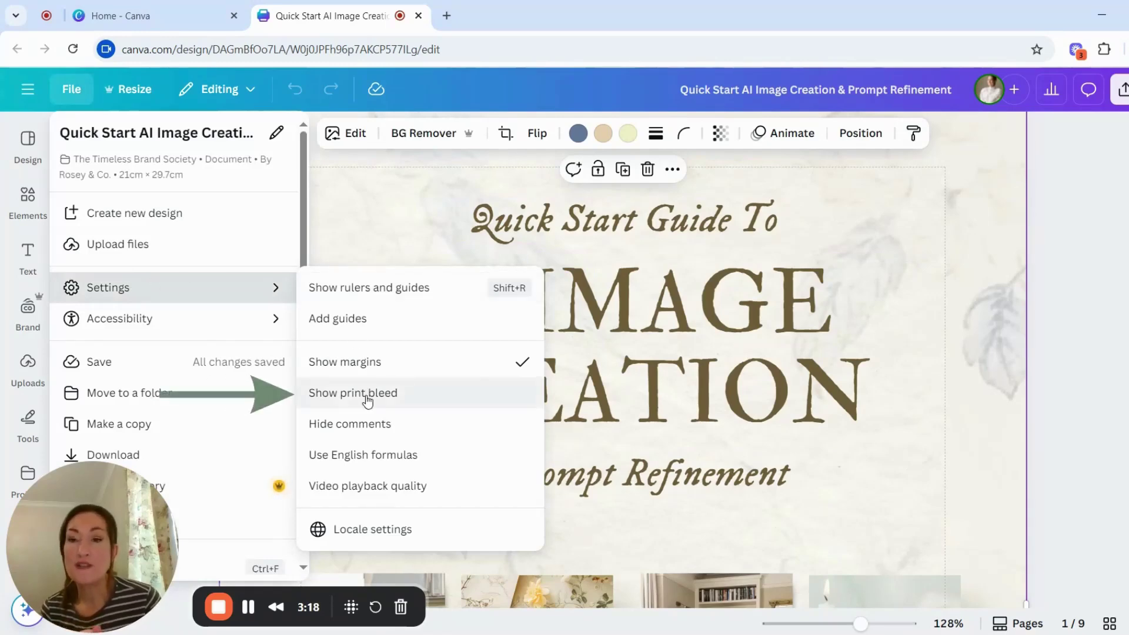
{"action": "left_click", "coordinate": [367, 400]}
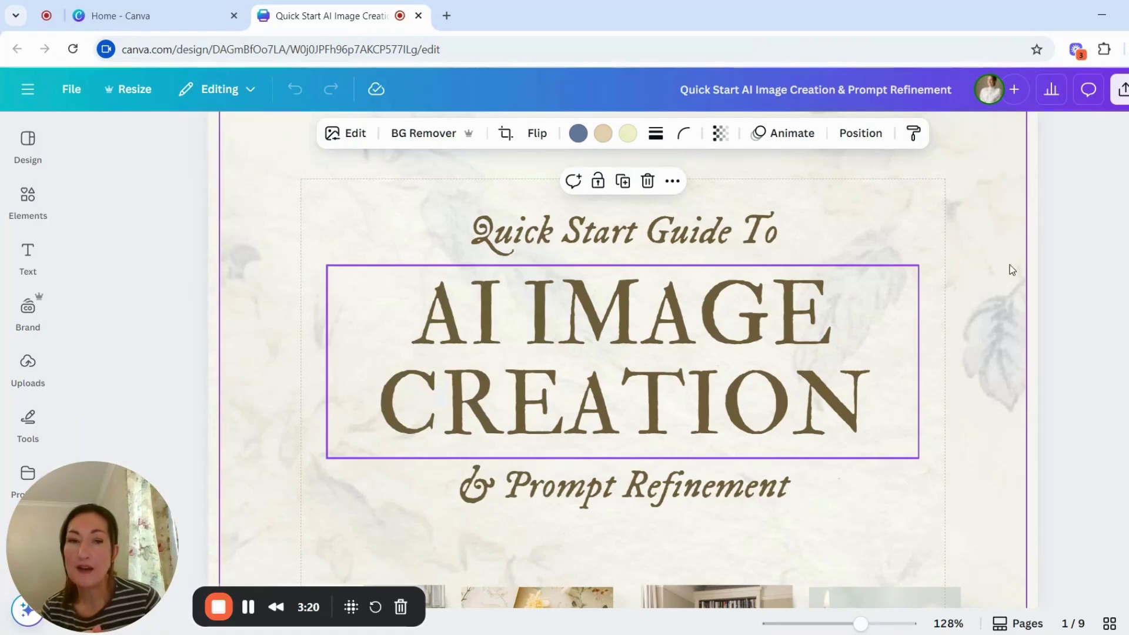
- Enlarge the floral background image on page 1 so its upper corners extend beyond the print bleed
{"action": "scroll", "coordinate": [1046, 239], "scroll_direction": "up", "scroll_amount": 2}
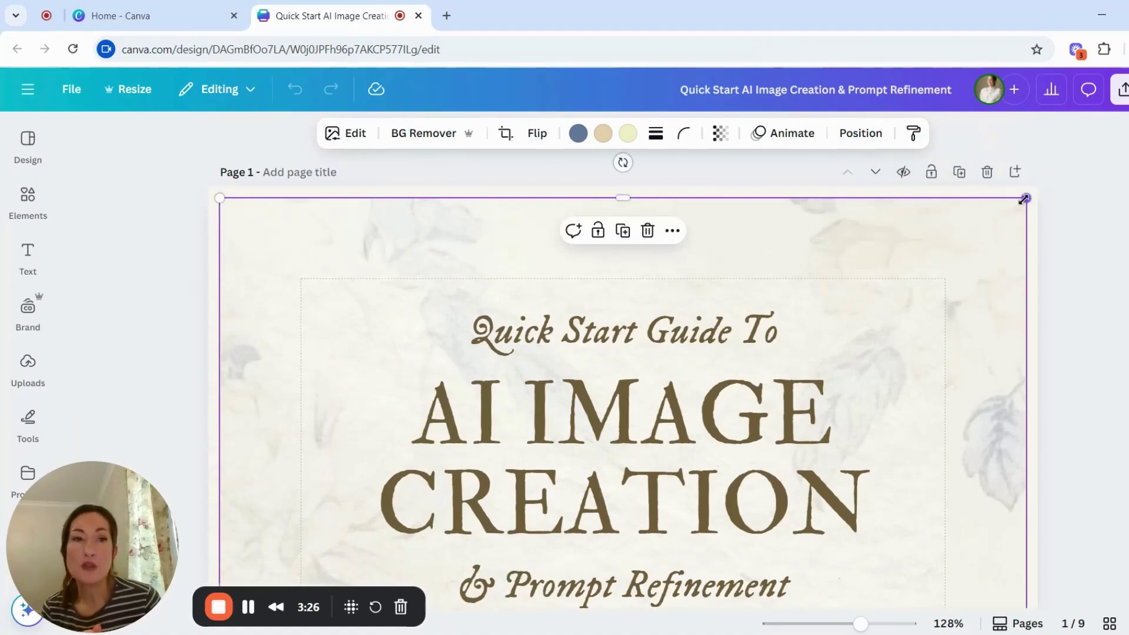
{"action": "left_click_drag", "start_coordinate": [1025, 194], "coordinate": [1026, 198]}
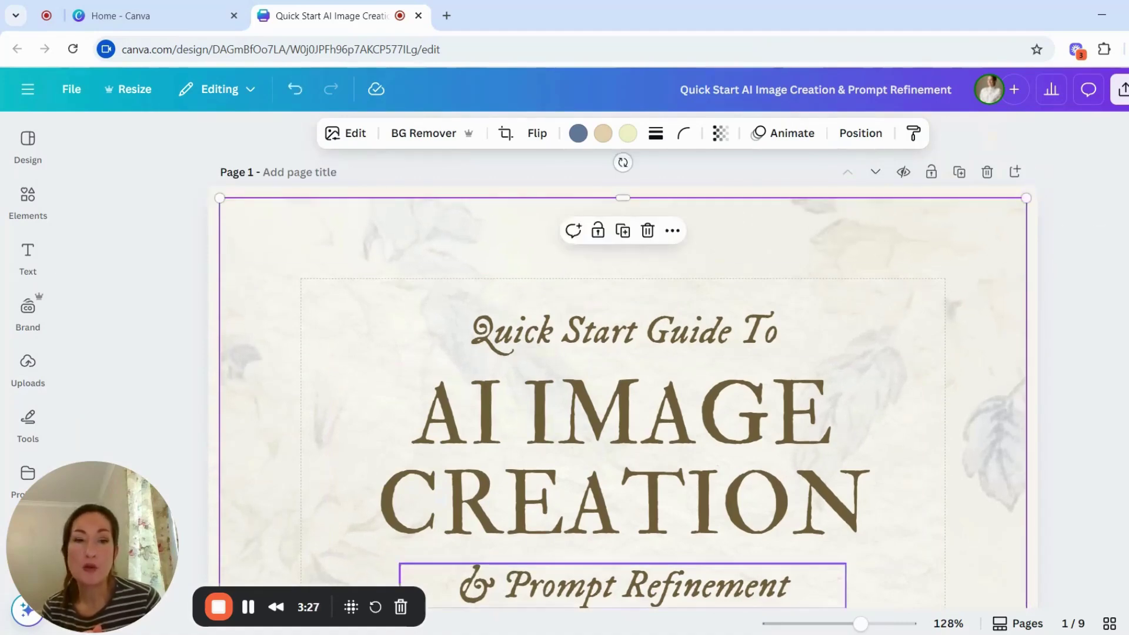
{"action": "left_click", "coordinate": [876, 623]}
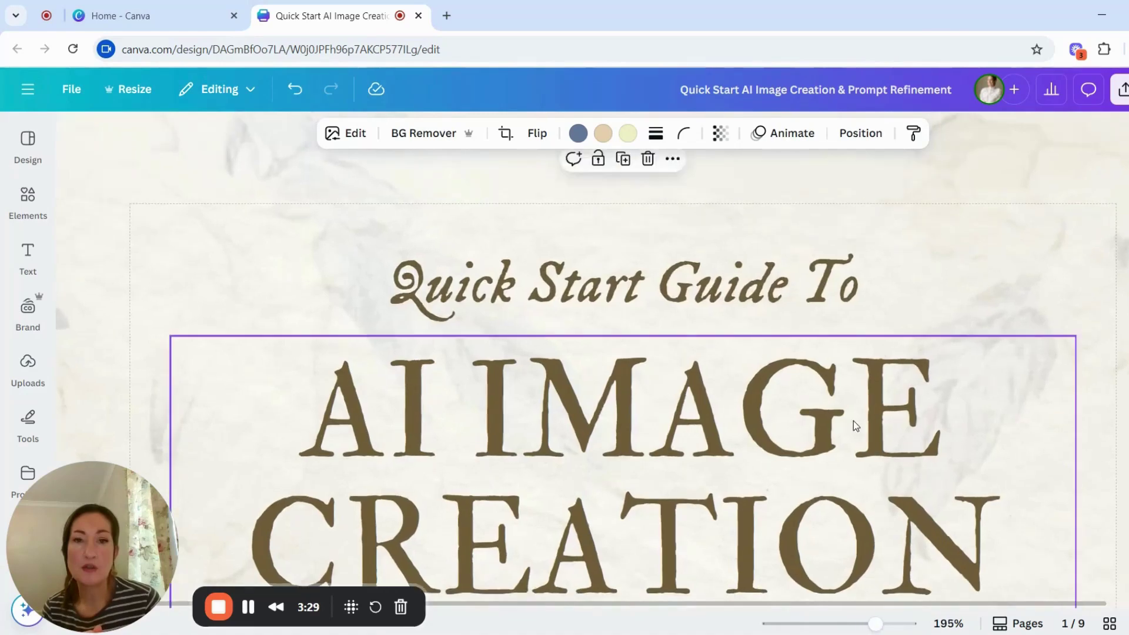
{"action": "scroll", "coordinate": [853, 420], "scroll_direction": "up", "scroll_amount": 2}
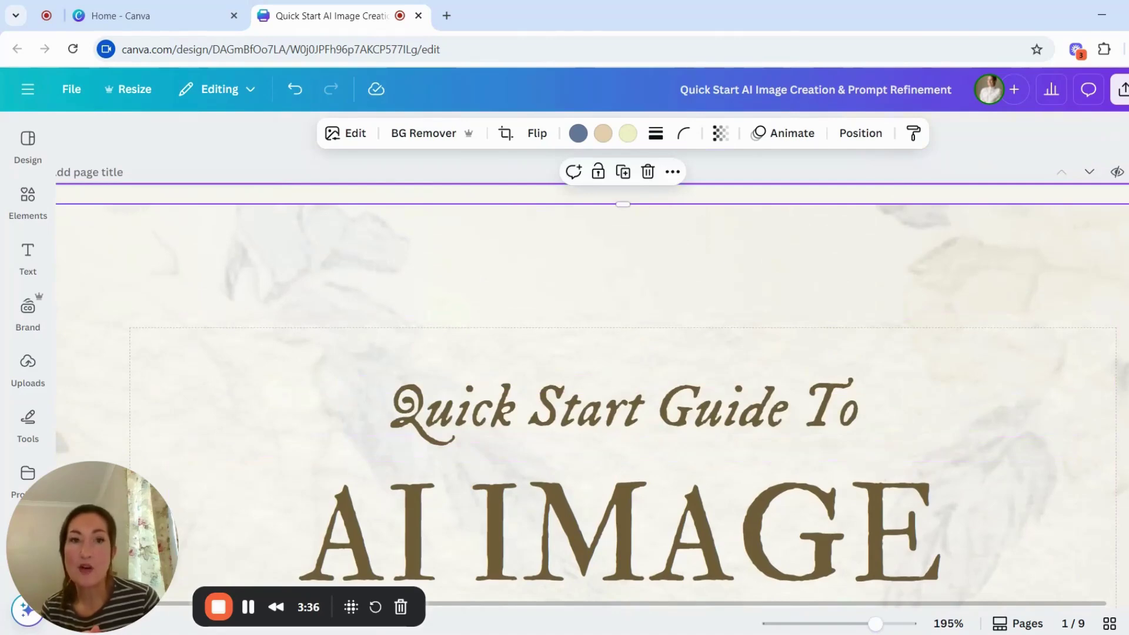
{"action": "left_click_drag", "start_coordinate": [876, 624], "coordinate": [855, 624]}
{"action": "left_click", "coordinate": [838, 194]}
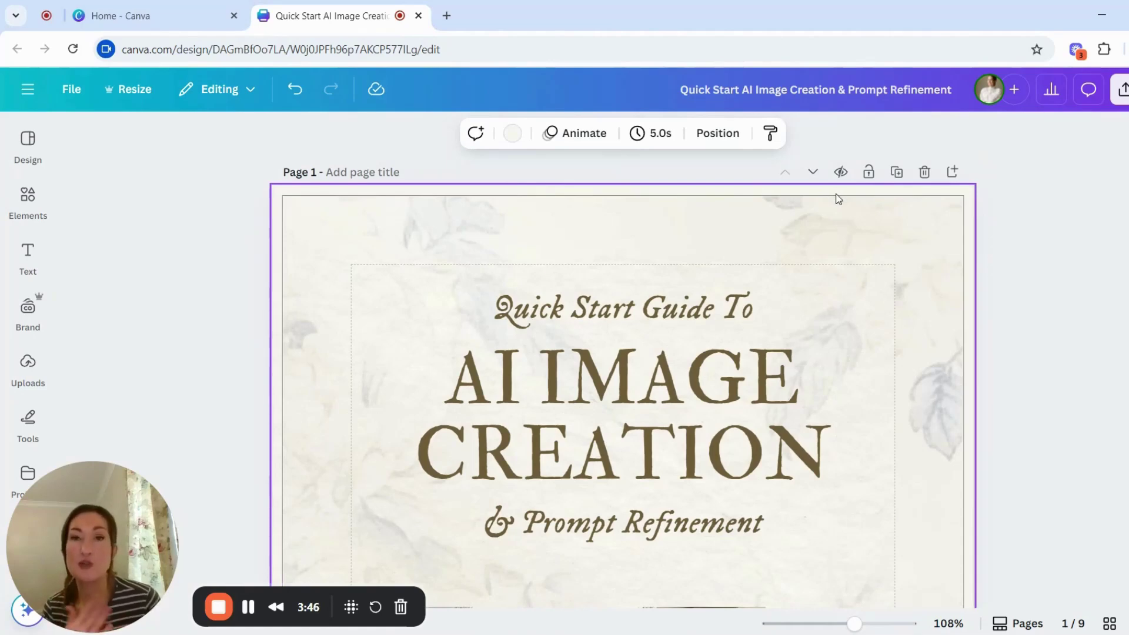
{"action": "left_click", "coordinate": [962, 205]}
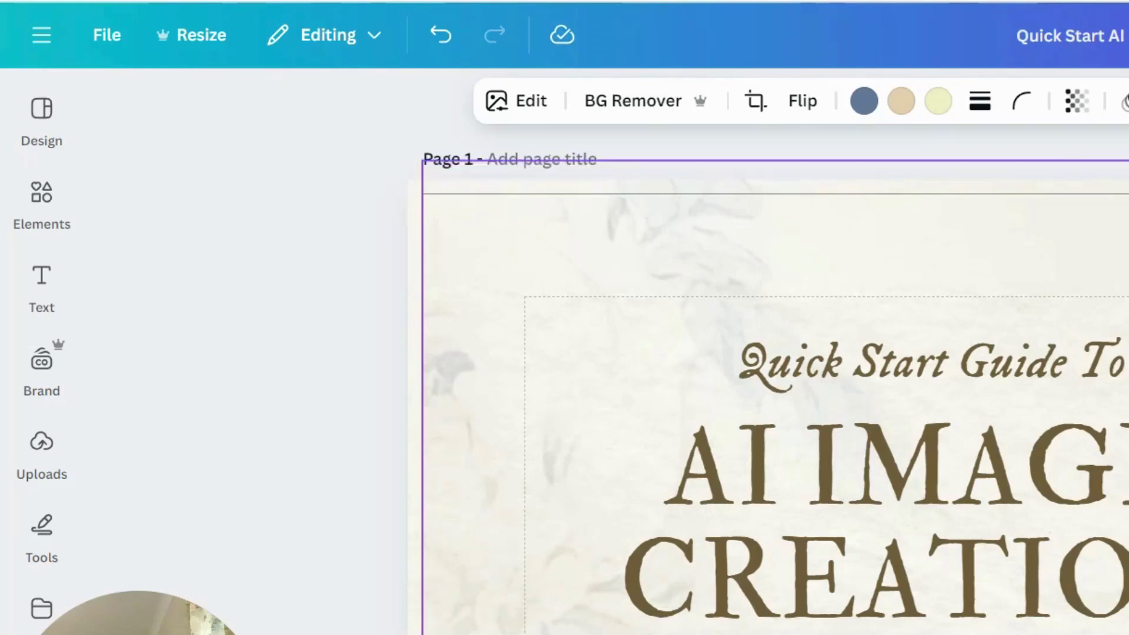
{"action": "left_click_drag", "start_coordinate": [421, 155], "coordinate": [404, 146]}
- Extend both lower corners of page 1's floral background image past the print bleed edge
{"action": "scroll", "coordinate": [1011, 236], "scroll_direction": "down", "scroll_amount": 10}
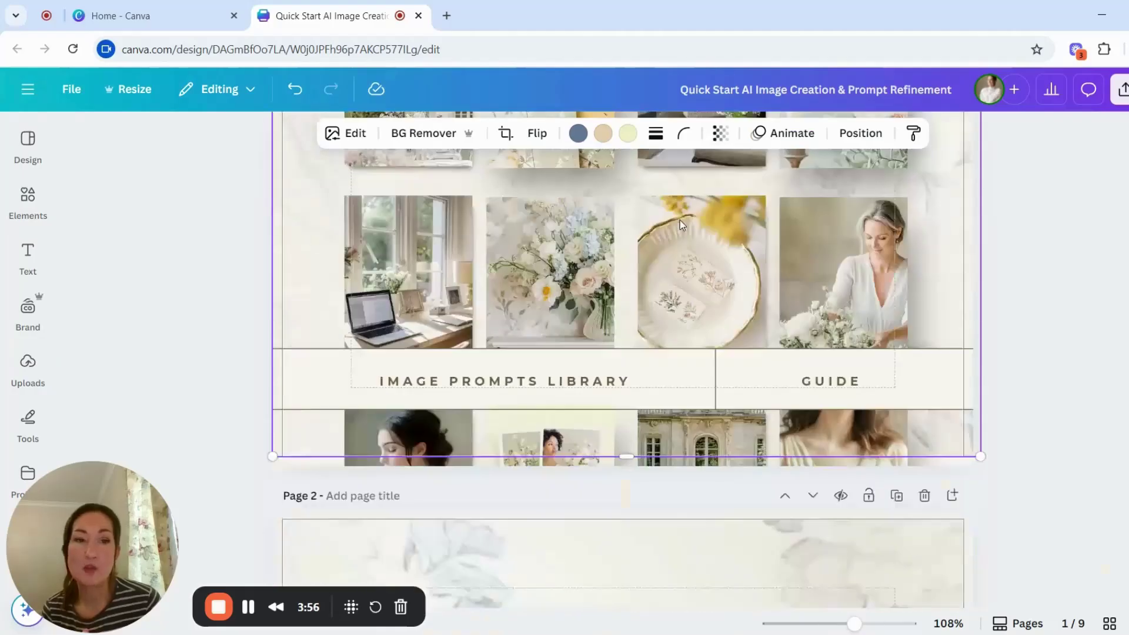
{"action": "scroll", "coordinate": [679, 220], "scroll_direction": "down", "scroll_amount": 4}
{"action": "left_click_drag", "start_coordinate": [980, 224], "coordinate": [991, 240]}
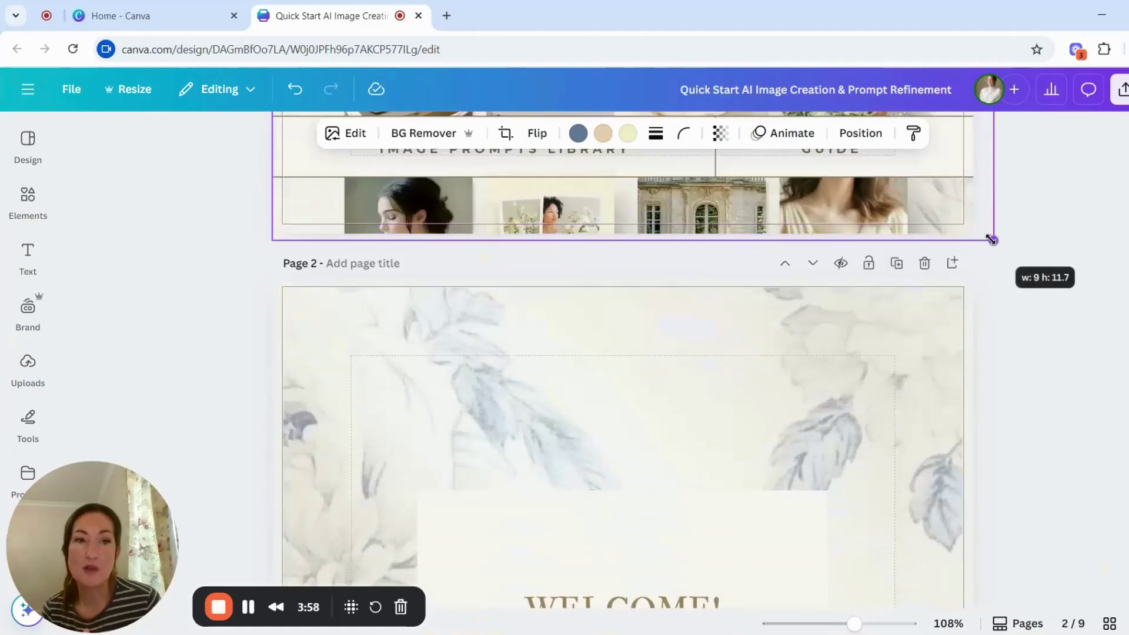
{"action": "left_click_drag", "start_coordinate": [271, 240], "coordinate": [268, 246]}
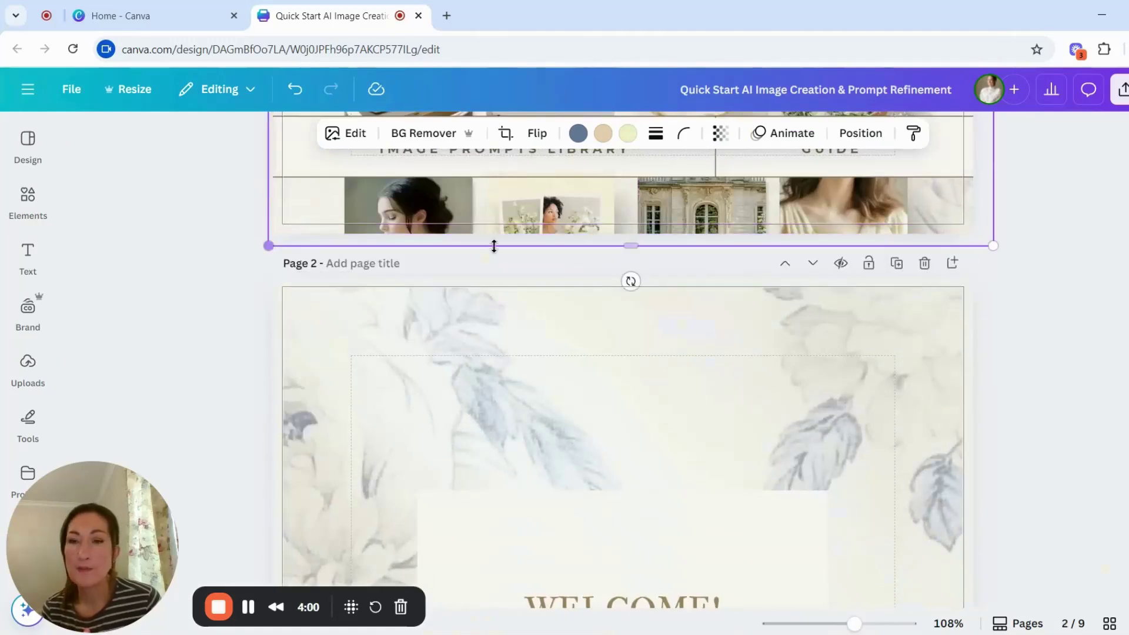
- Shrink page 1's floral background image inside the trim line from its upper-right corner and set the page background colour to sage green
{"action": "scroll", "coordinate": [877, 246], "scroll_direction": "up", "scroll_amount": 12}
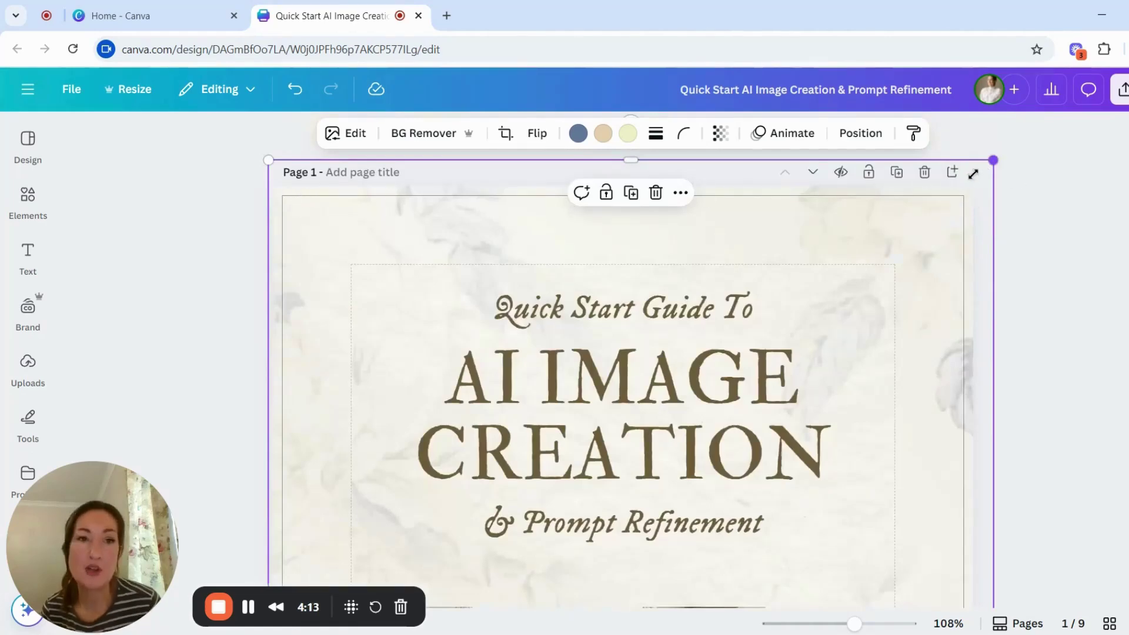
{"action": "left_click_drag", "start_coordinate": [973, 174], "coordinate": [953, 211]}
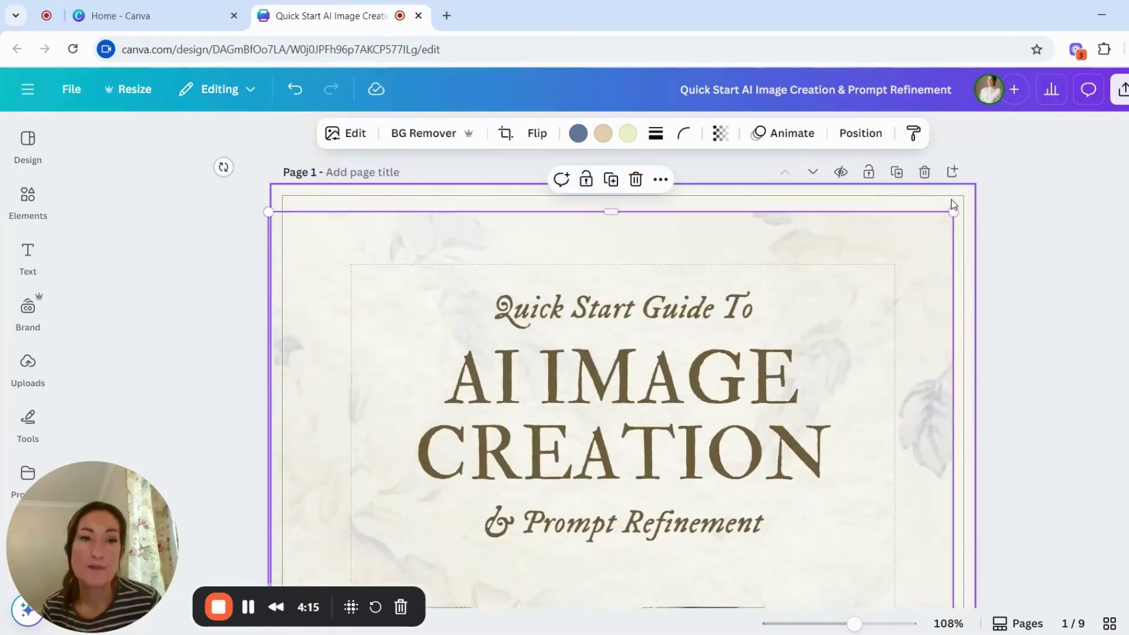
{"action": "left_click", "coordinate": [962, 200]}
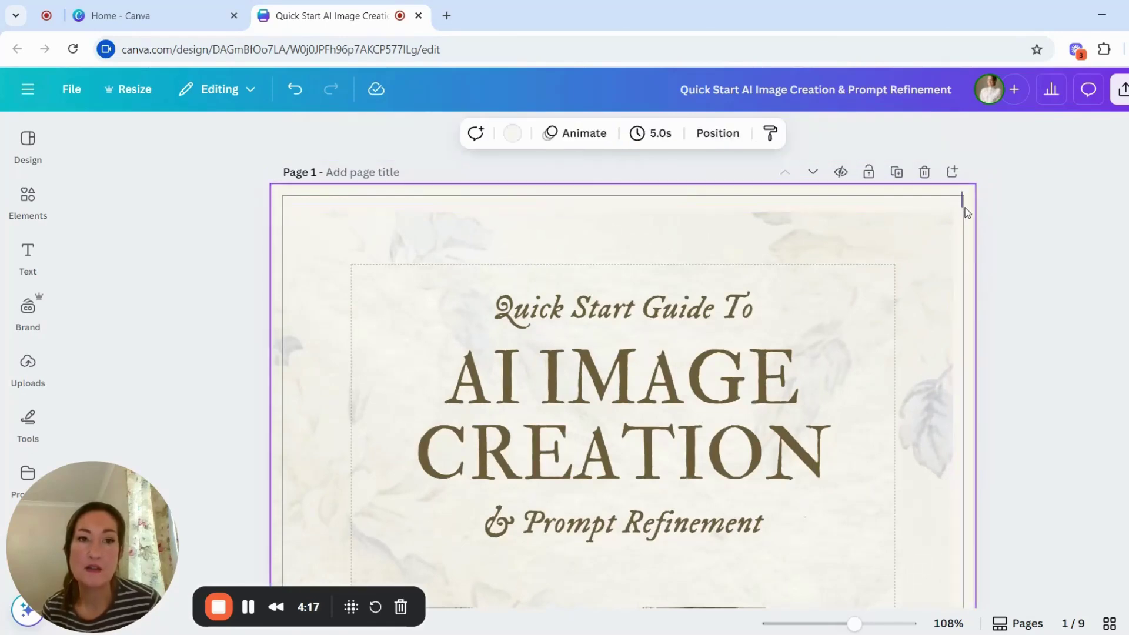
{"action": "left_click", "coordinate": [966, 197]}
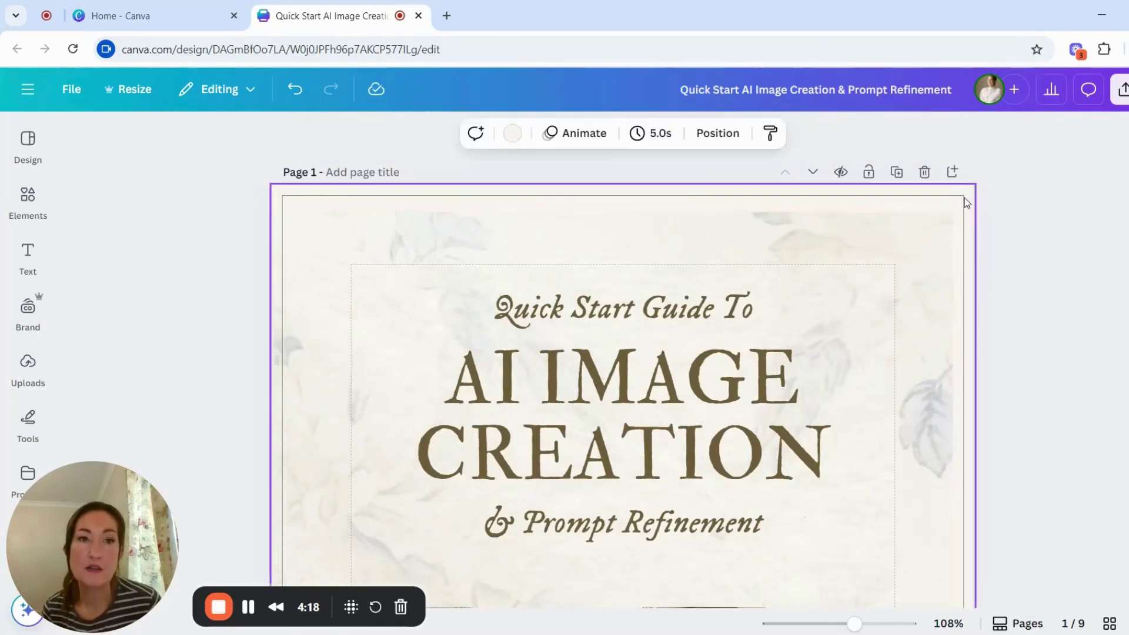
{"action": "left_click", "coordinate": [512, 132]}
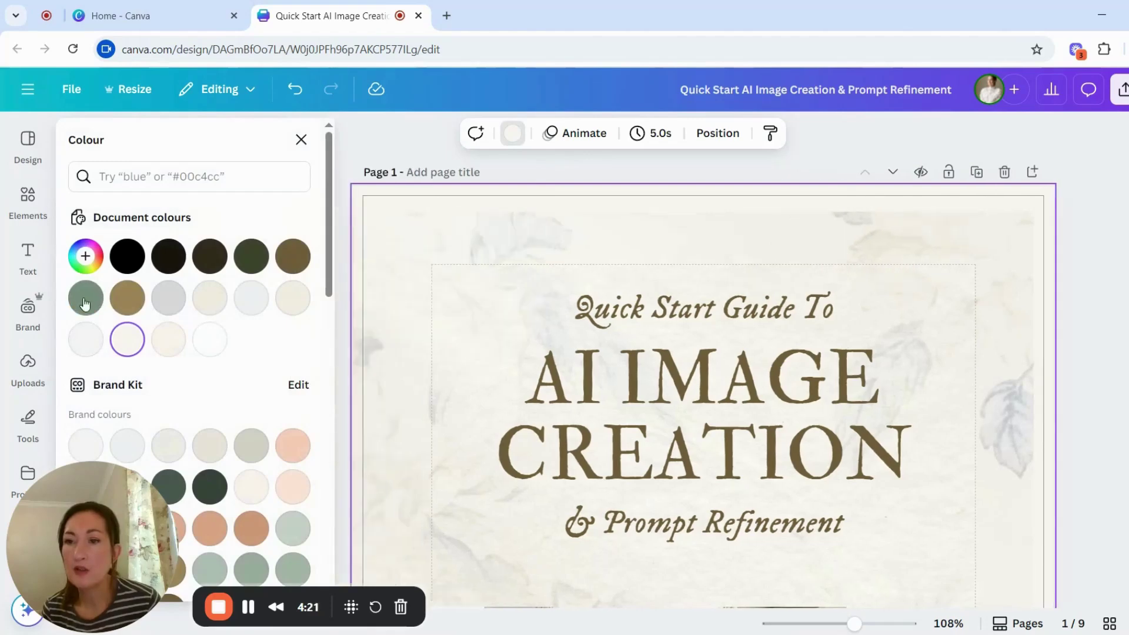
{"action": "left_click", "coordinate": [85, 300]}
- Stretch the floral background image's top edge and upper-right corner back out to cover the bleed area on page 1
{"action": "left_click", "coordinate": [1001, 216]}
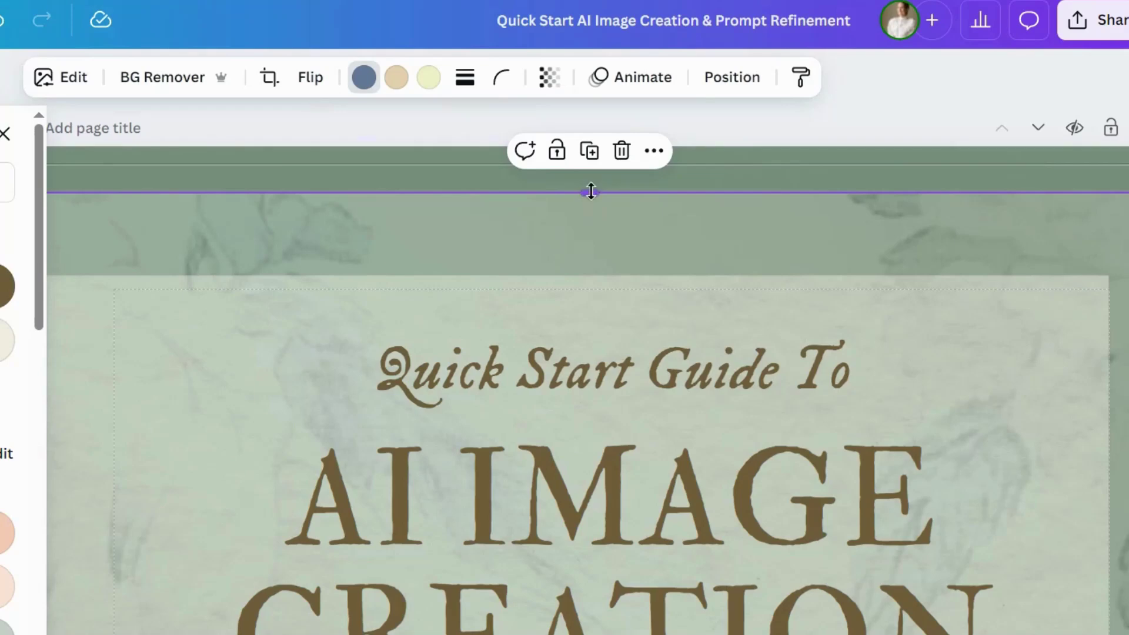
{"action": "left_click_drag", "start_coordinate": [588, 193], "coordinate": [590, 145]}
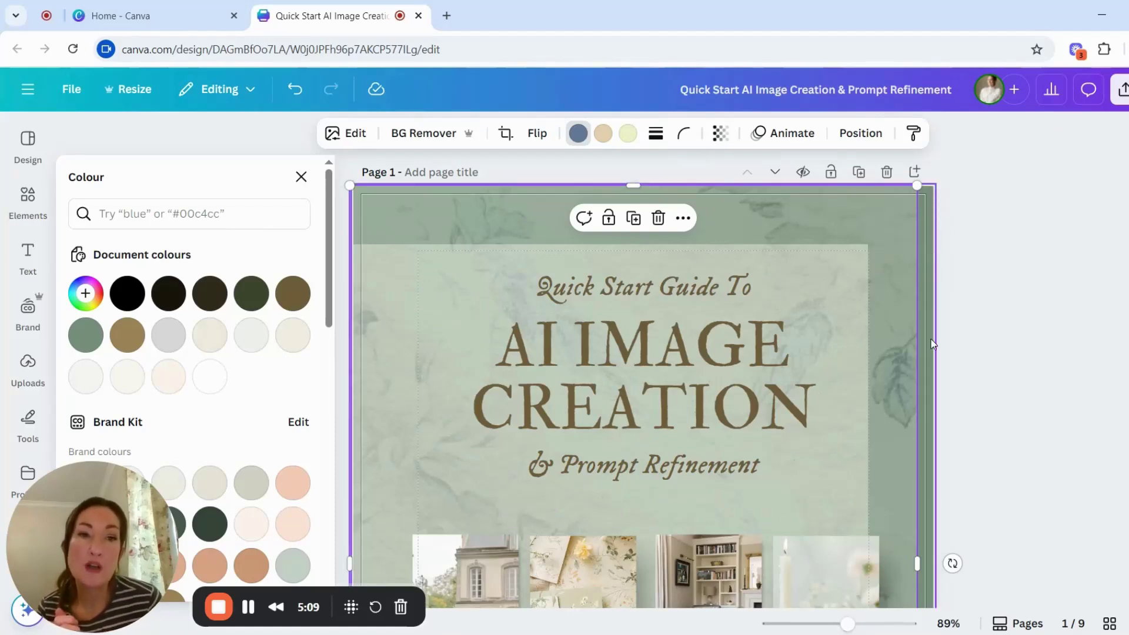
{"action": "left_click_drag", "start_coordinate": [917, 186], "coordinate": [936, 160]}
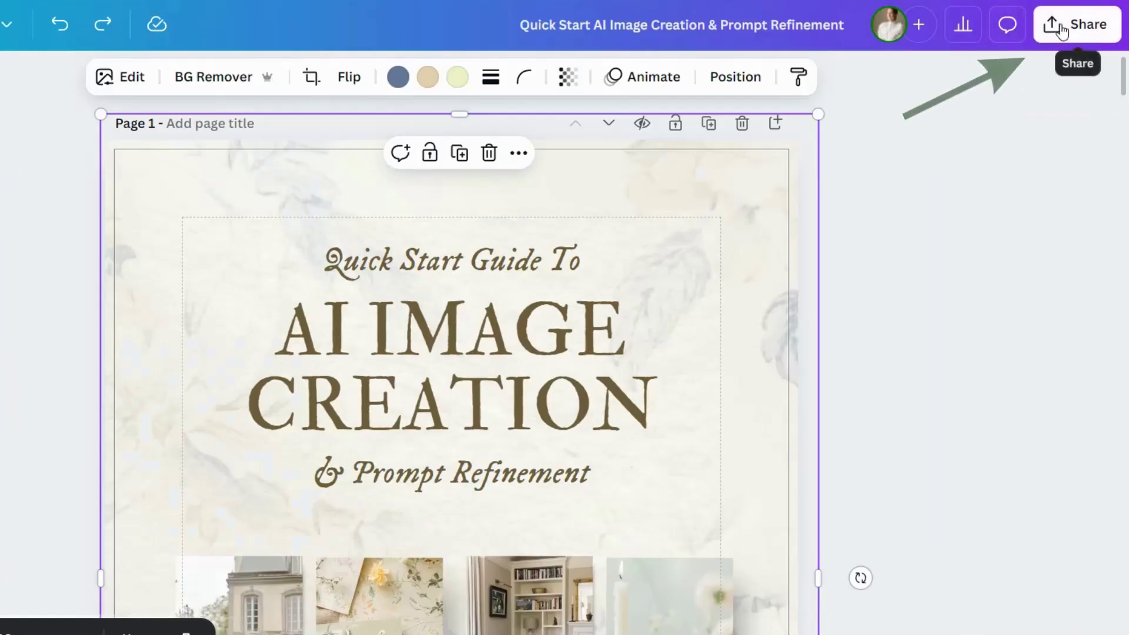
- Set up the design's download as PDF Print with crop marks and bleed included
{"action": "left_click", "coordinate": [1061, 23]}
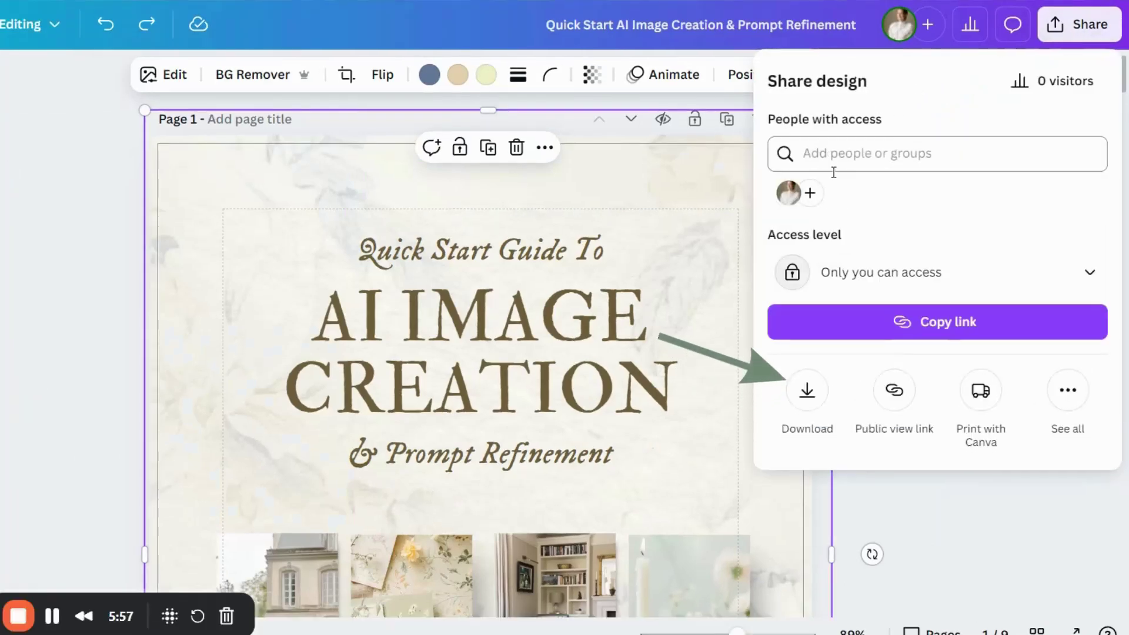
{"action": "left_click", "coordinate": [808, 398]}
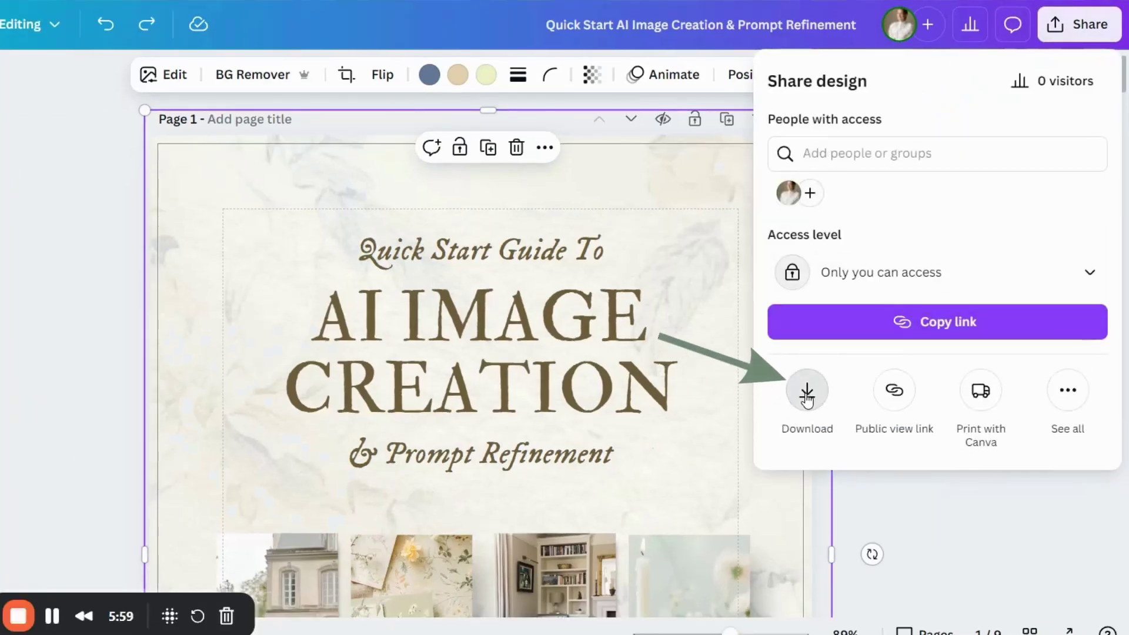
{"action": "left_click", "coordinate": [929, 150]}
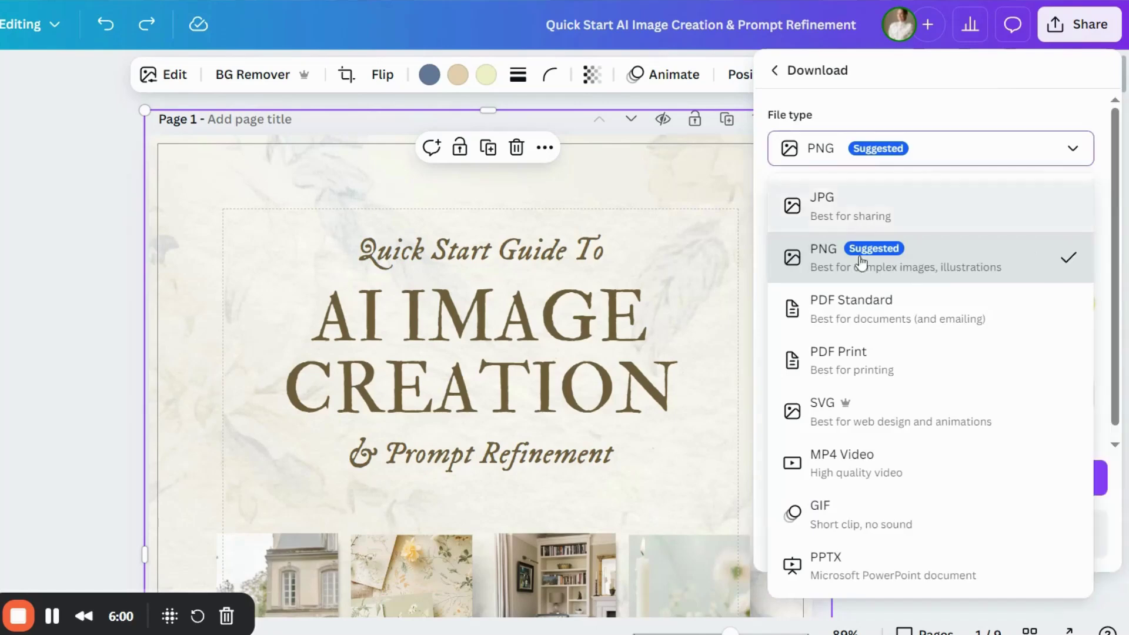
{"action": "left_click", "coordinate": [866, 360]}
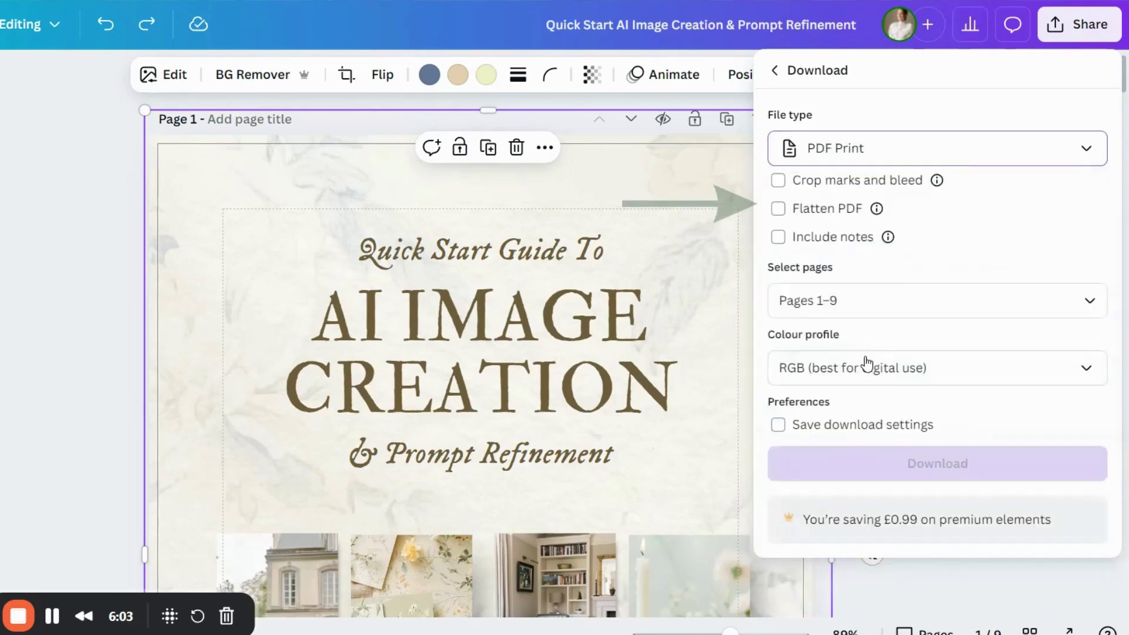
{"action": "left_click", "coordinate": [777, 185]}
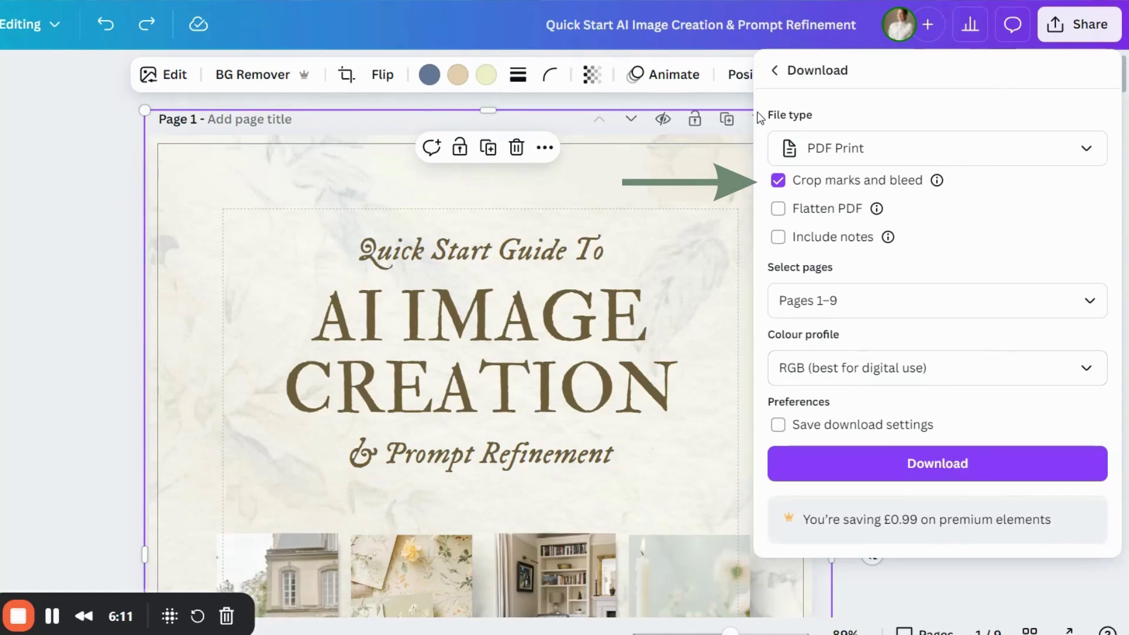
- Set the colour profile to CMYK (best for professional printing) and download the PDF
{"action": "left_click", "coordinate": [807, 370]}
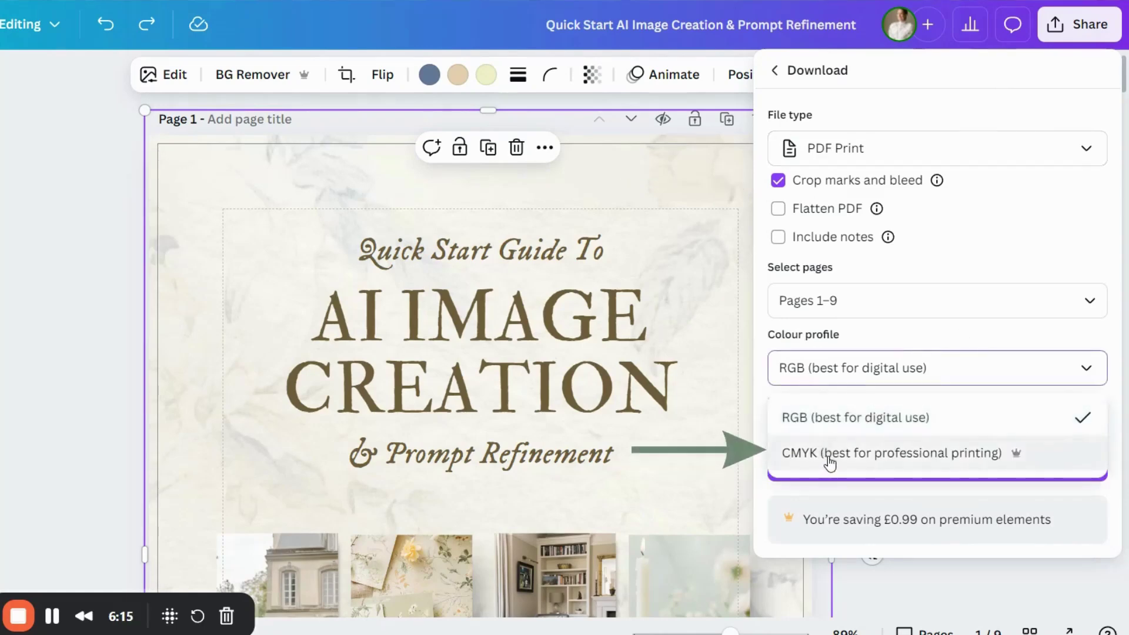
{"action": "left_click", "coordinate": [890, 459]}
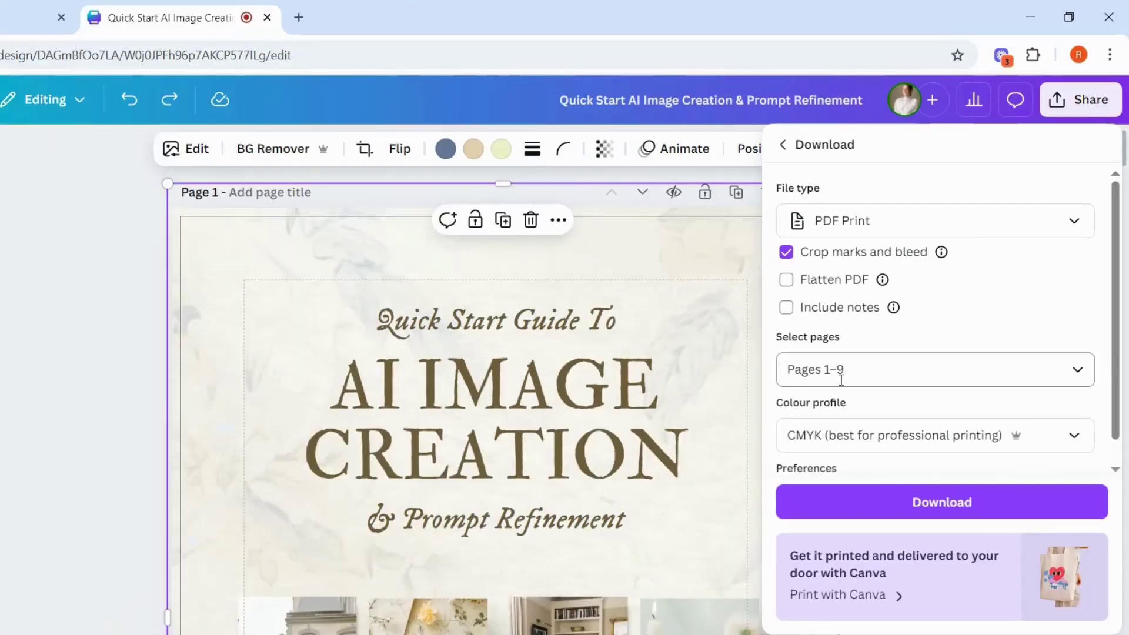
{"action": "left_click", "coordinate": [872, 501]}
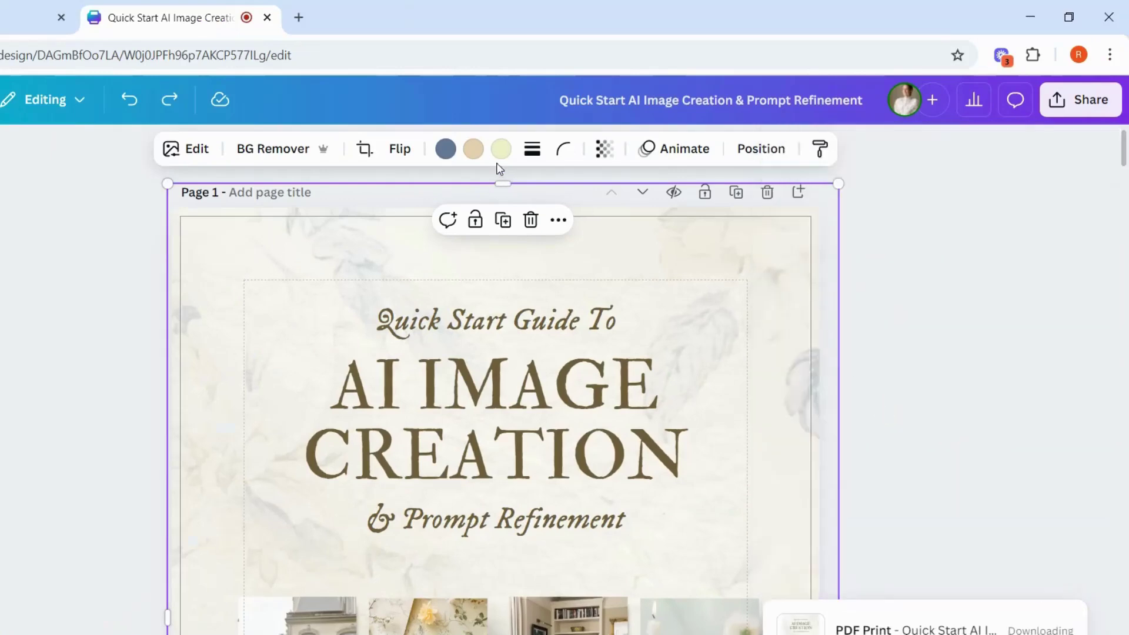